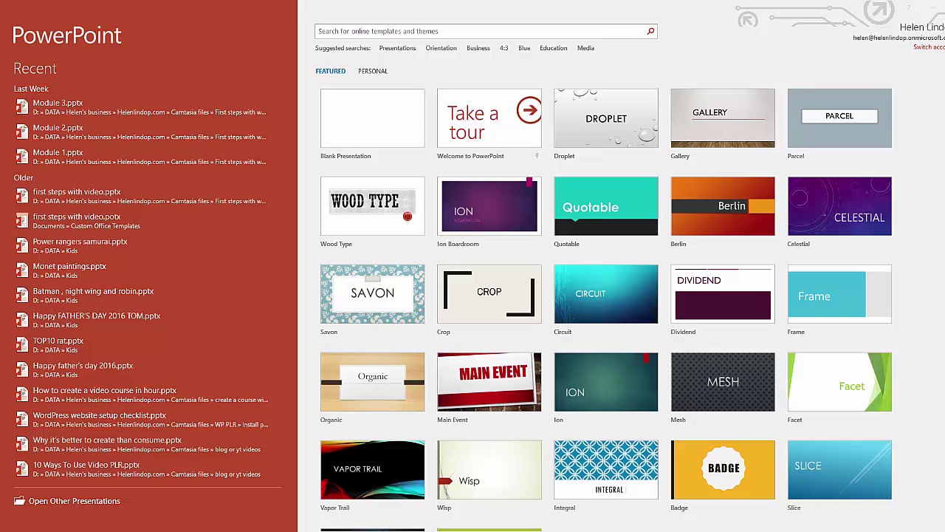
Create a new presentation from the Quotable theme in its pink colour variant
left_click(616, 216)
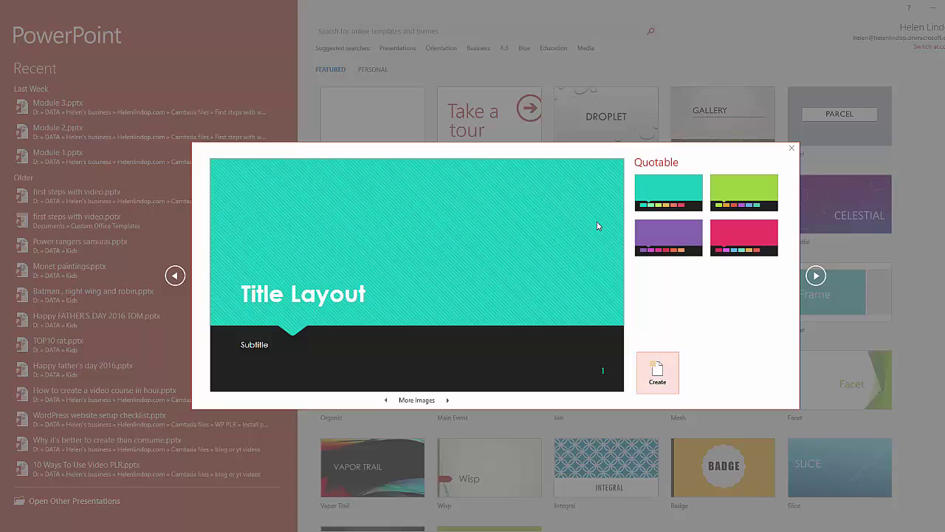
left_click(751, 244)
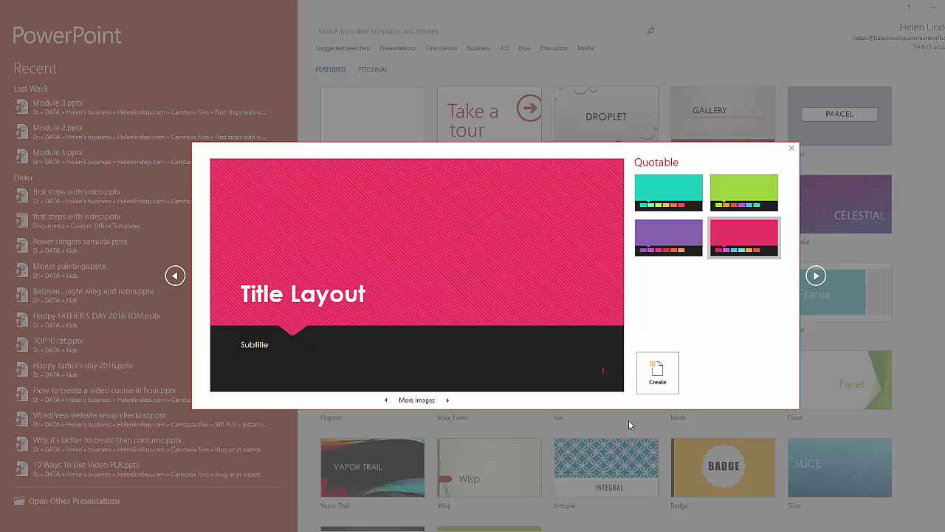
left_click(657, 377)
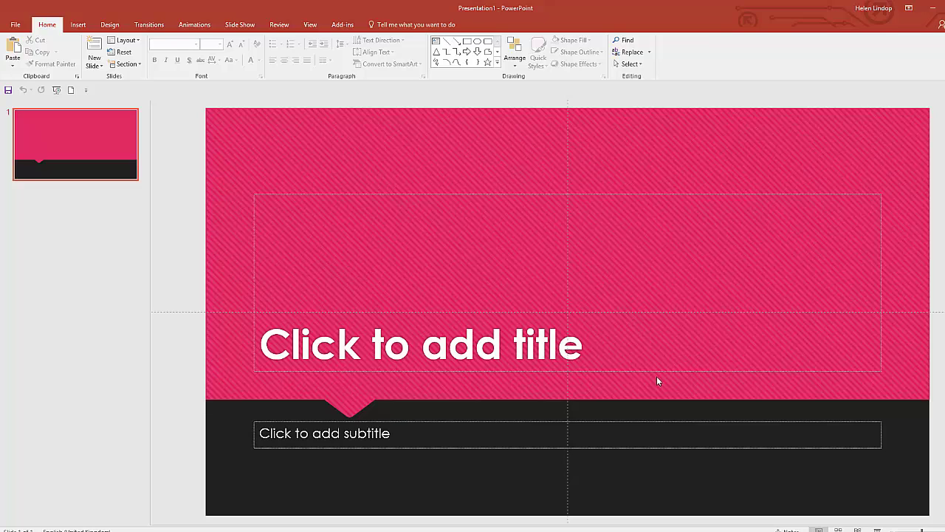
Enter "How to iron a shirt" as the title on the opening slide
type("Ho")
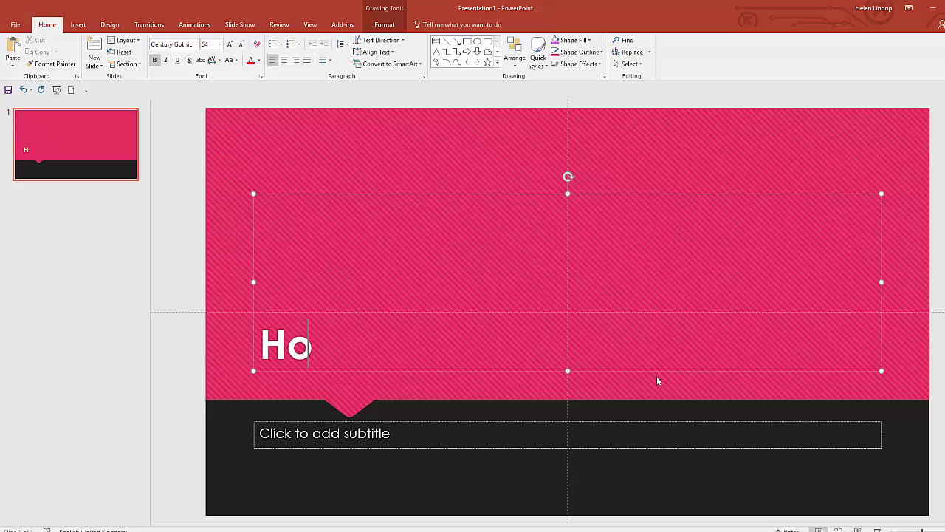
type("w to iron ")
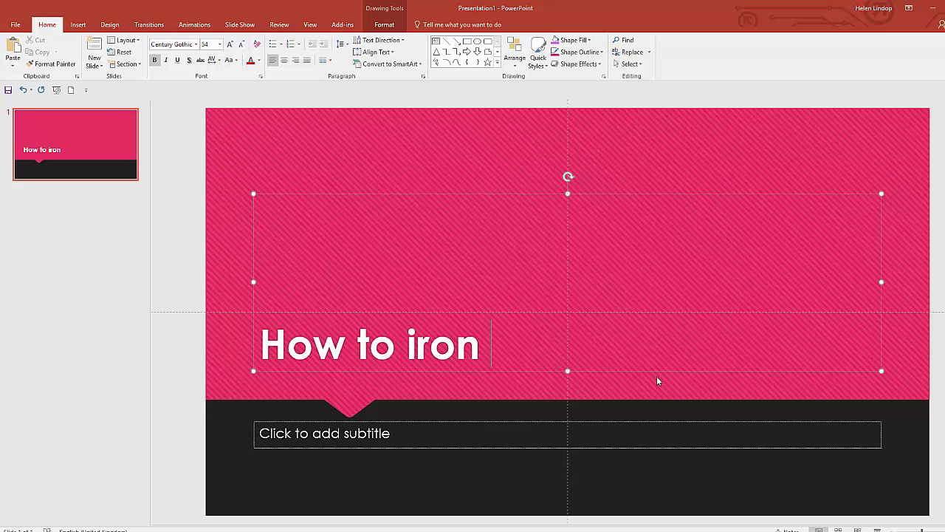
type("a shirt")
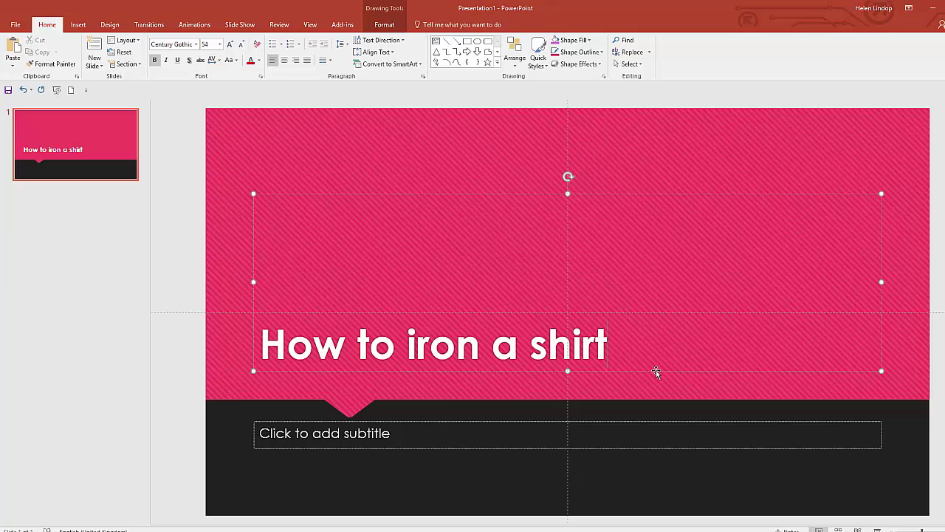
Add a second slide with the Title and Content layout and enter the bullet "Plug in iron"
left_click(94, 49)
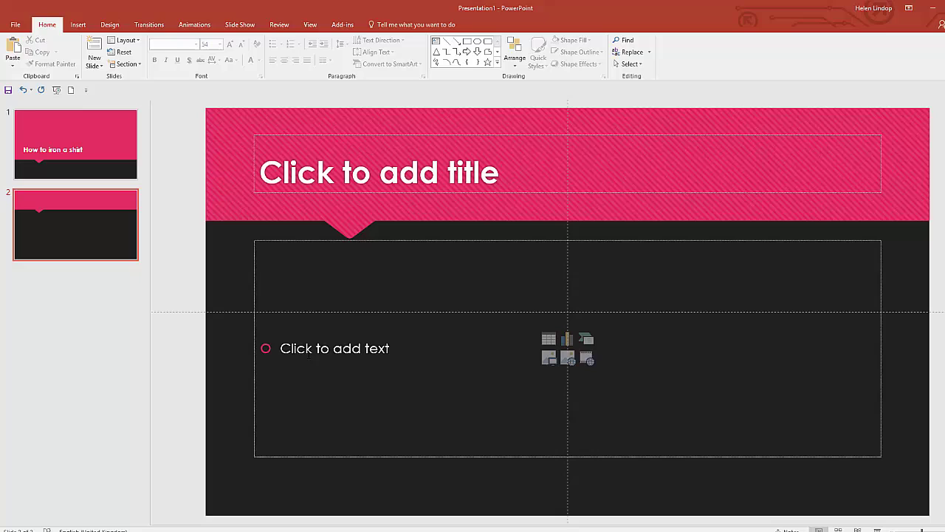
left_click(138, 43)
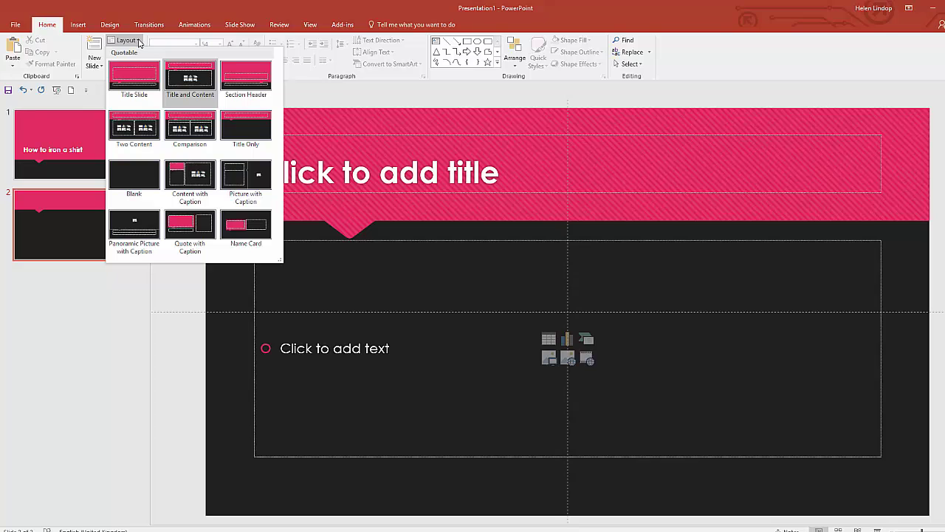
left_click(138, 43)
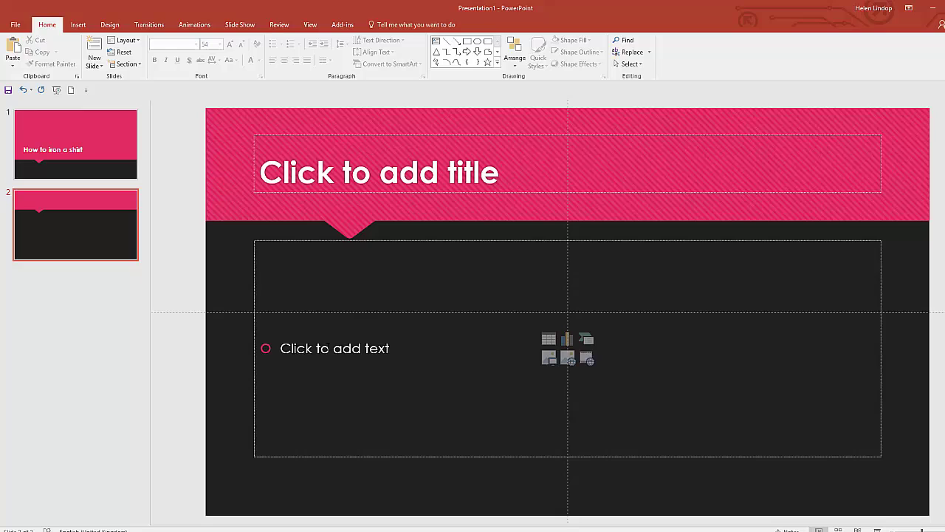
left_click(330, 342)
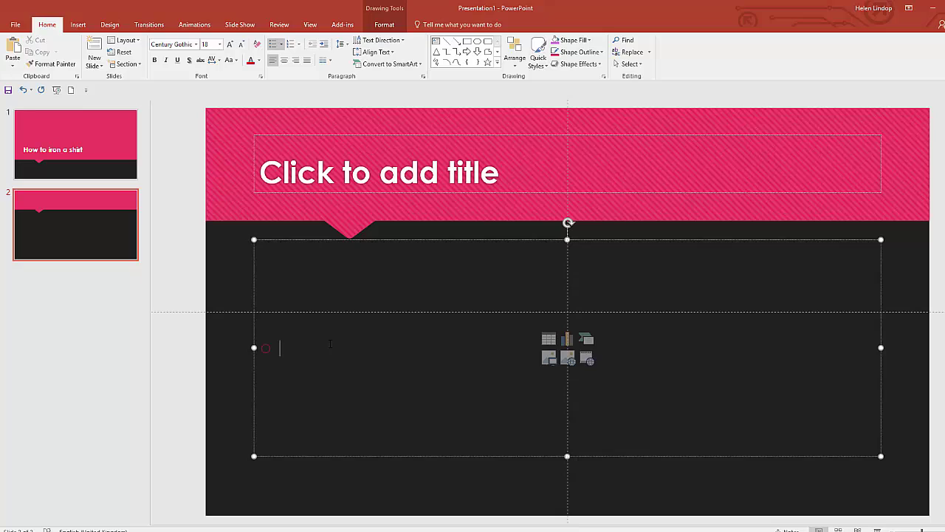
type("Plug in iron")
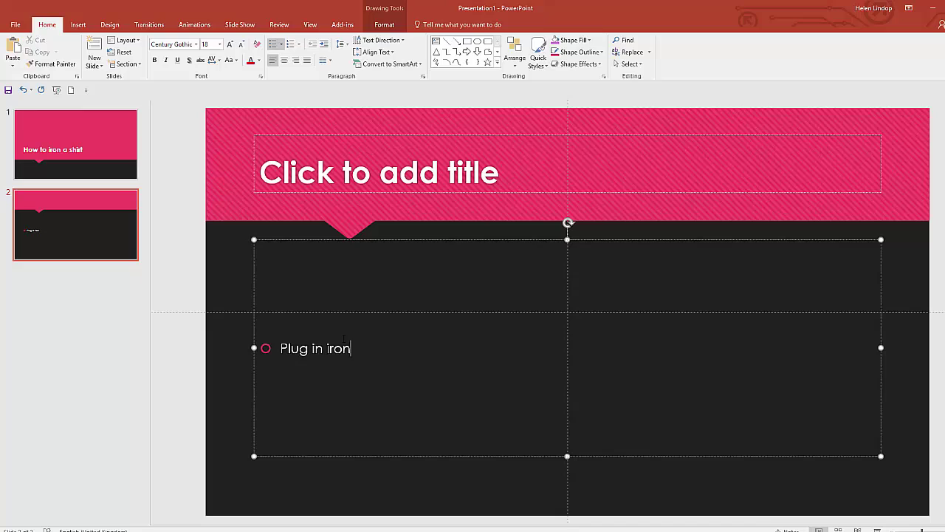
Add a third slide with the same layout and enter the bullet "Move iron over shirt"
left_click(95, 48)
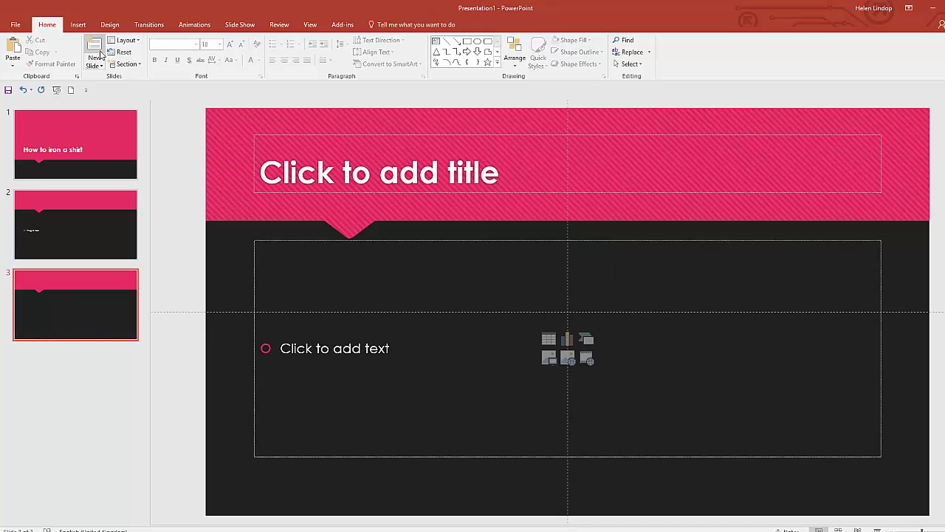
left_click(340, 353)
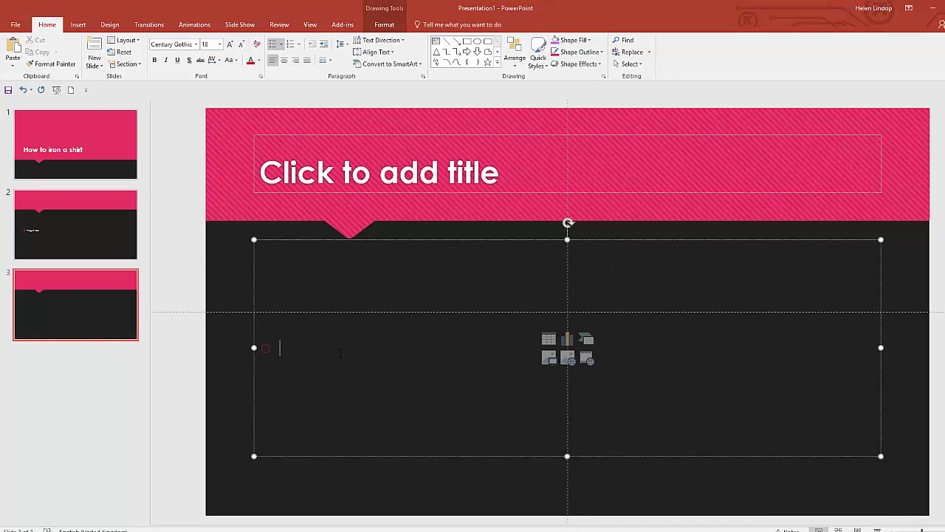
type("Move ir")
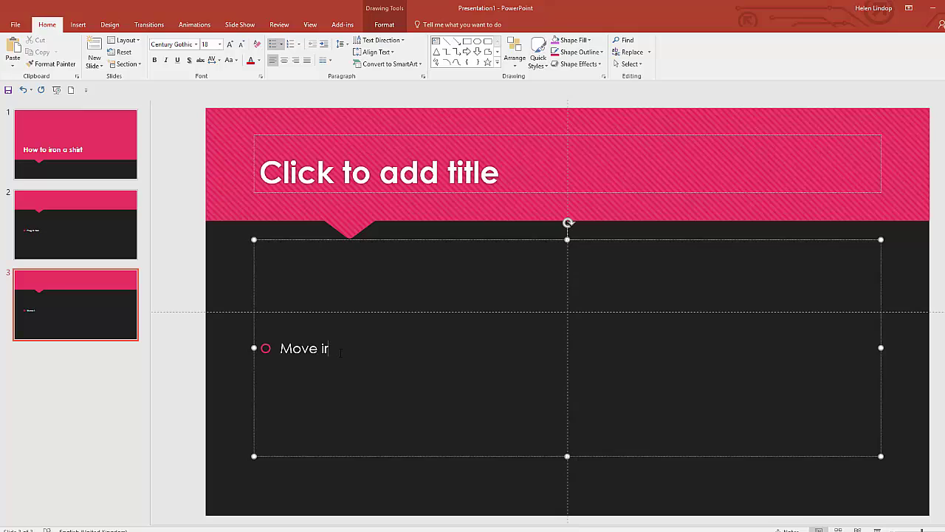
type("on over shirt")
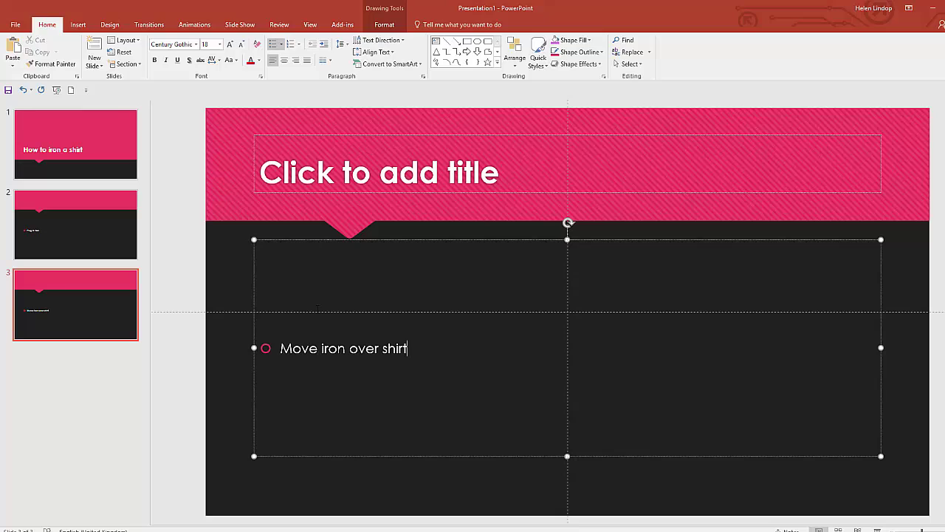
Add a fourth slide with the Title and Content layout and enter the bullet "Hang up shirt"
left_click(95, 62)
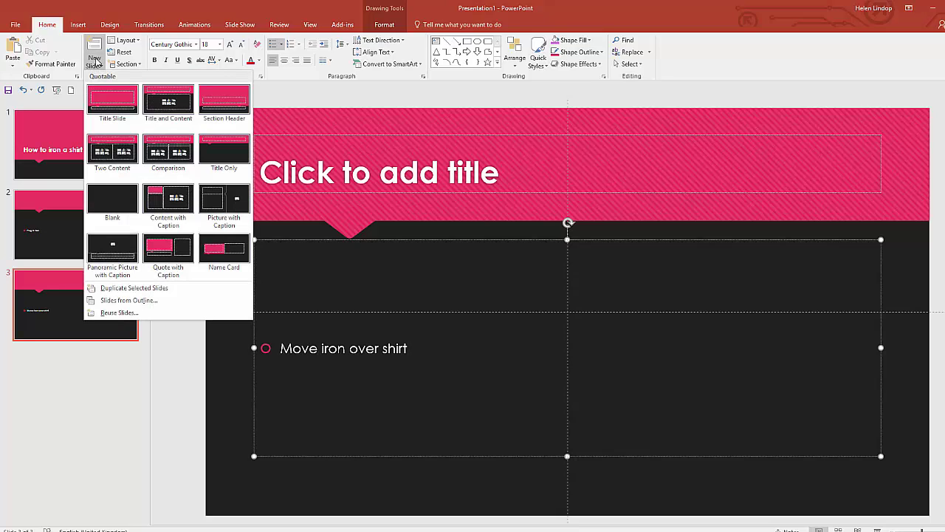
left_click(183, 100)
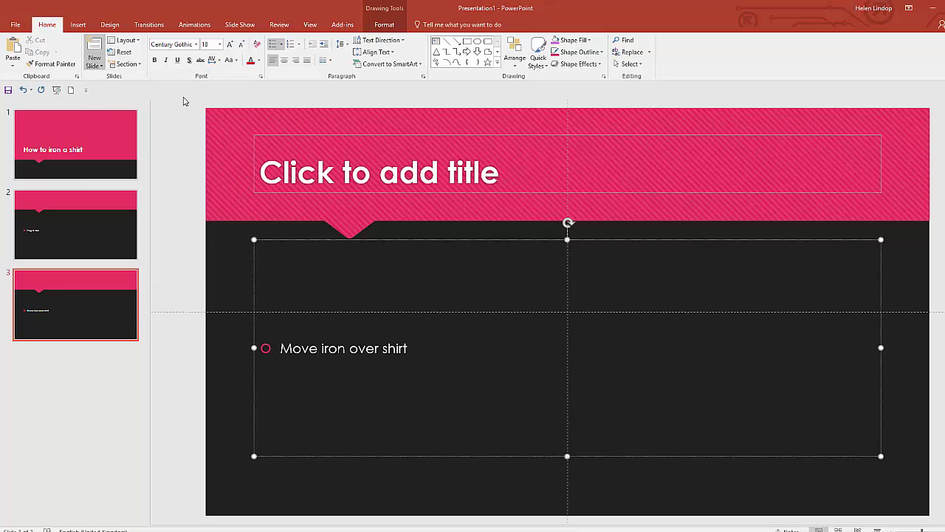
left_click(318, 351)
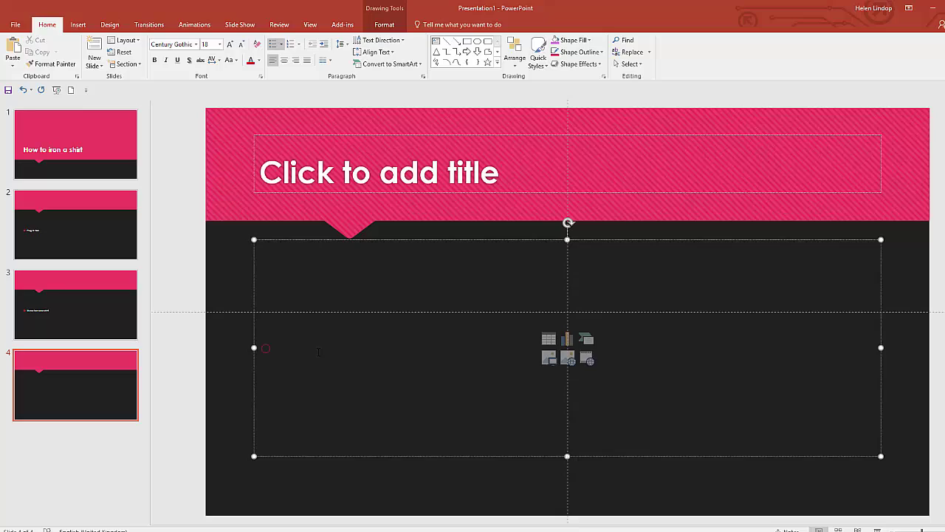
type("Hang up shi")
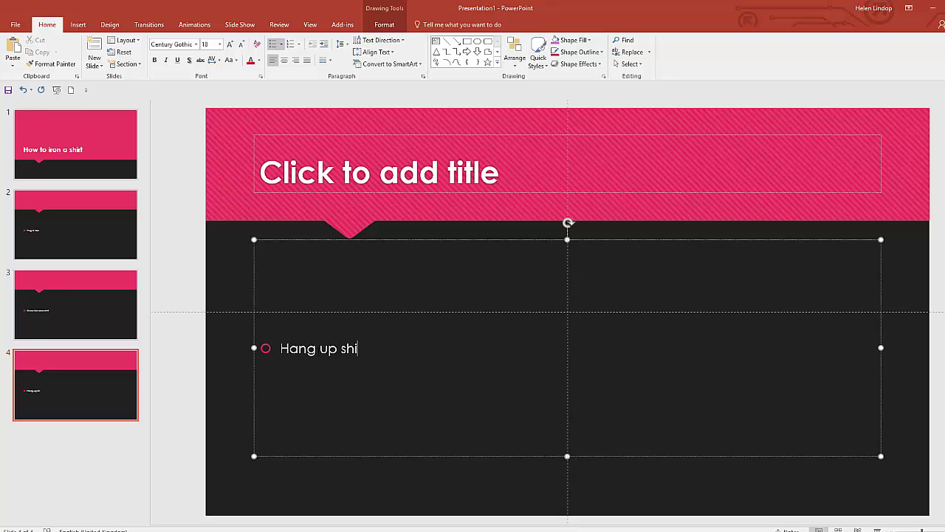
type("rt")
Open the settings for exporting the presentation as a video and keep Presentation Quality (1920 x 1080)
left_click(14, 27)
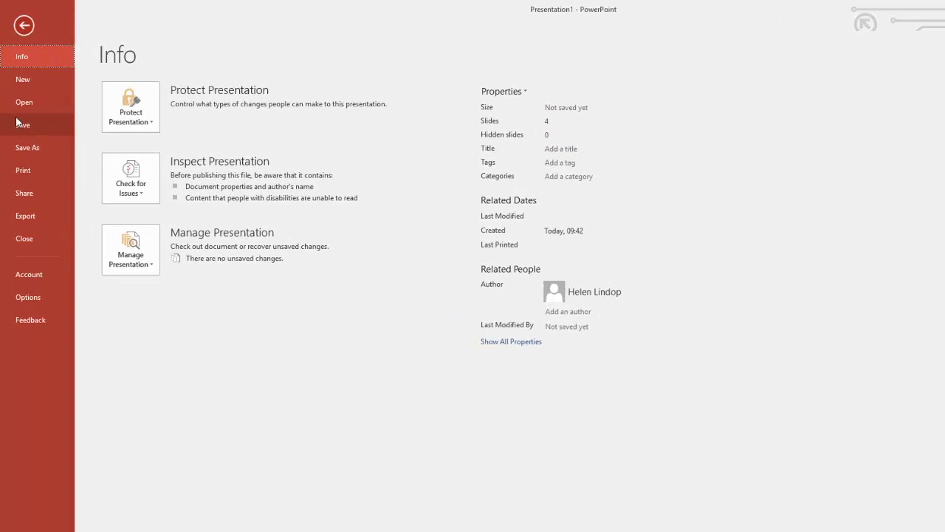
left_click(16, 25)
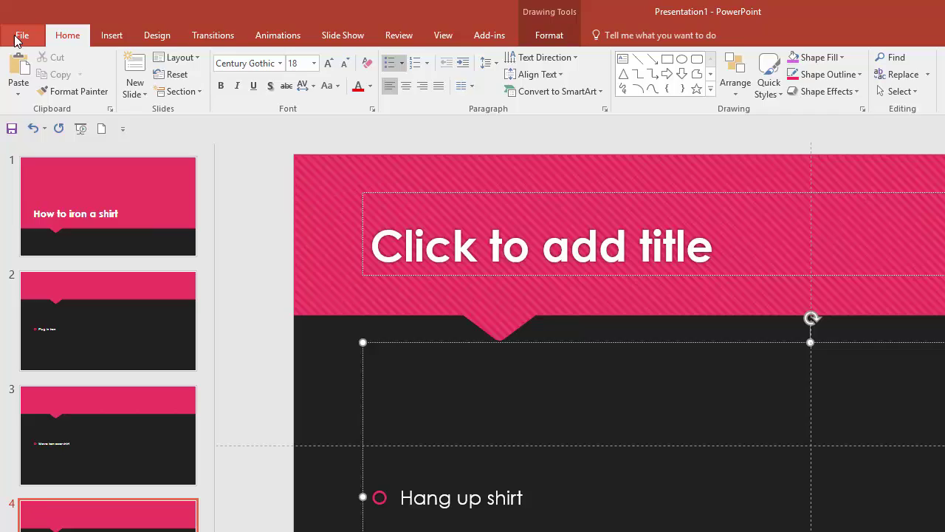
left_click(16, 39)
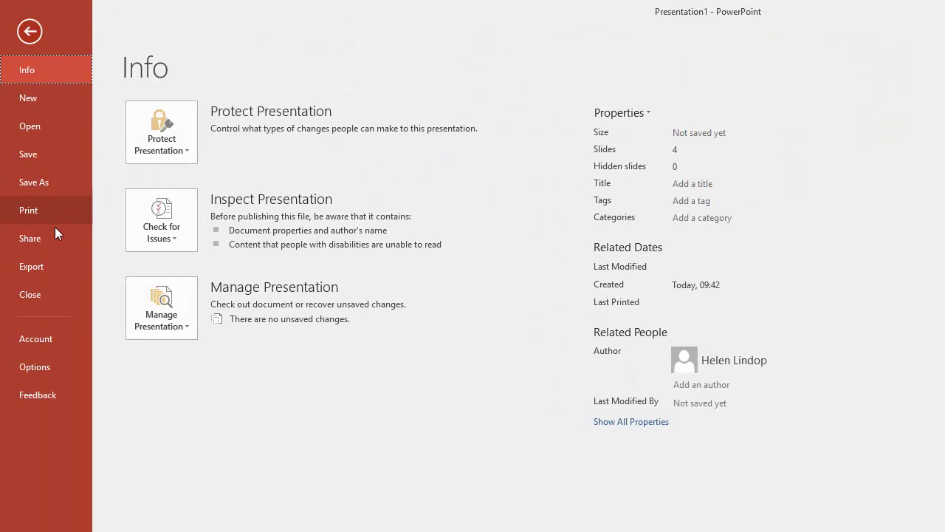
left_click(36, 268)
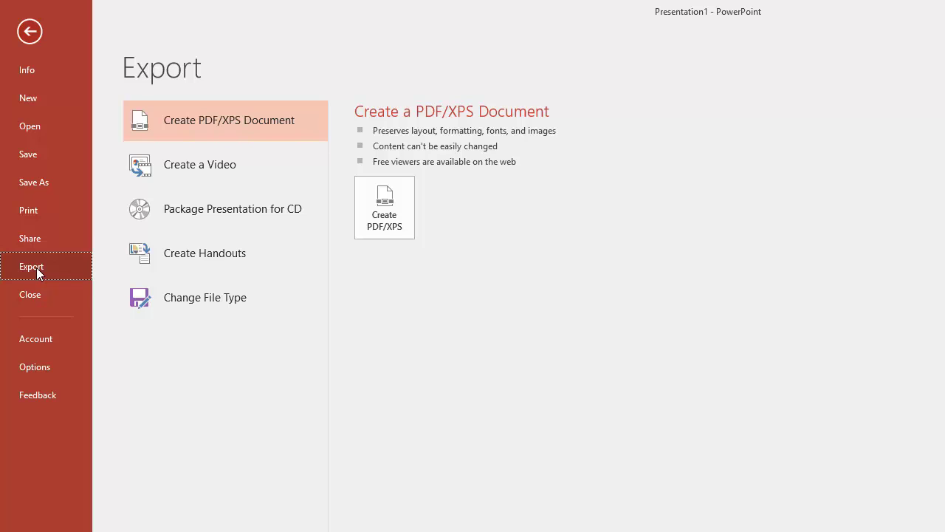
left_click(210, 165)
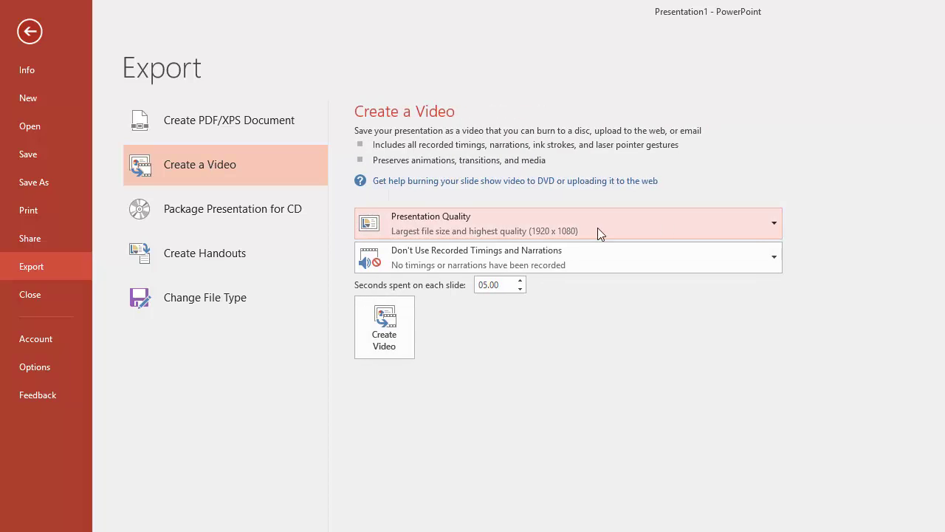
left_click(775, 225)
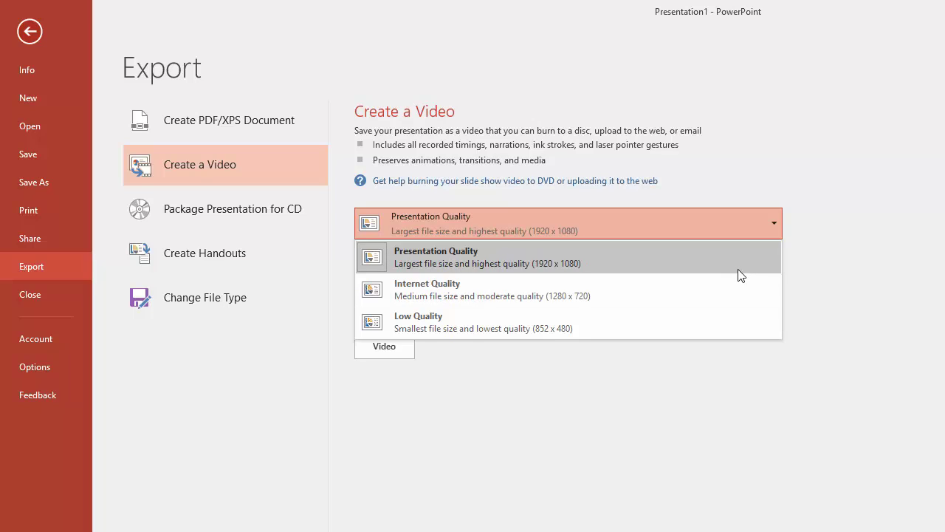
left_click(730, 232)
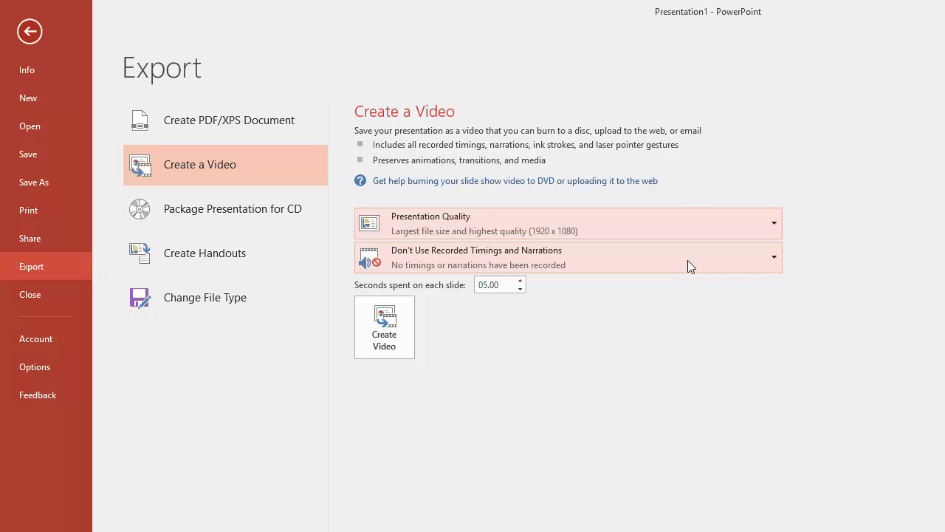
Set the time spent on each slide to 3 seconds and keep Don't Use Recorded Timings and Narrations
left_click(519, 289)
left_click(520, 288)
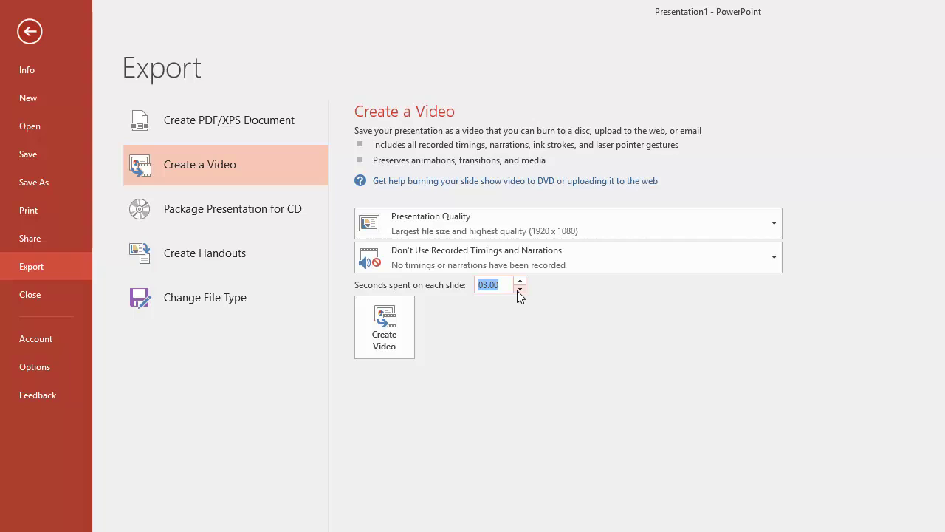
left_click(771, 263)
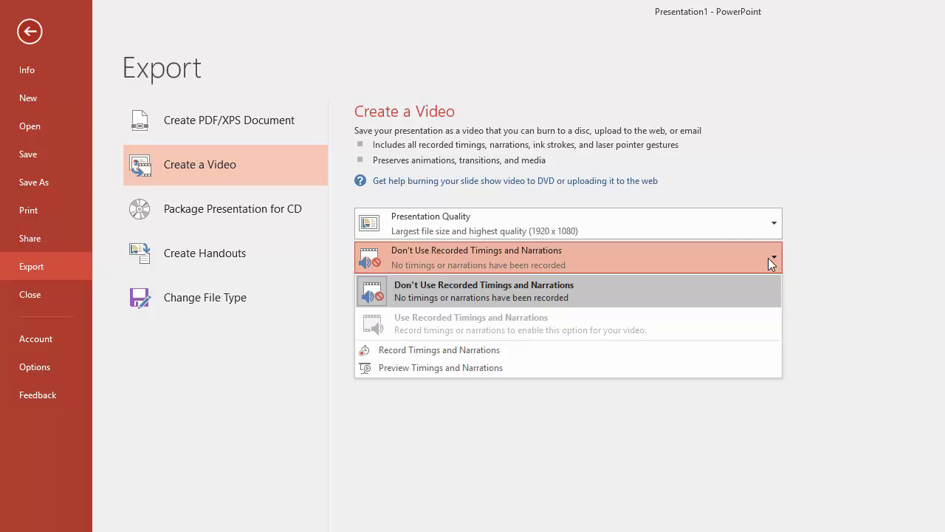
left_click(769, 258)
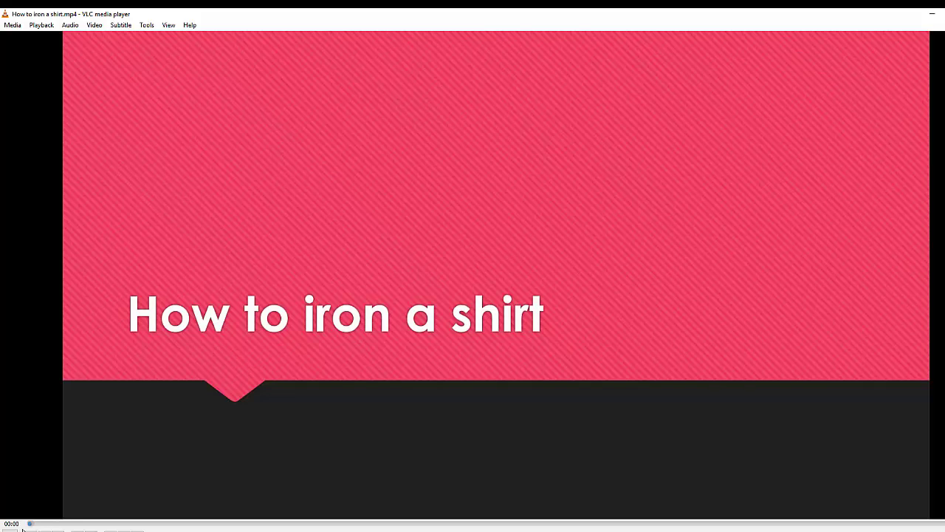
Play the exported video How to iron a shirt.mp4 in VLC media player
key("space")
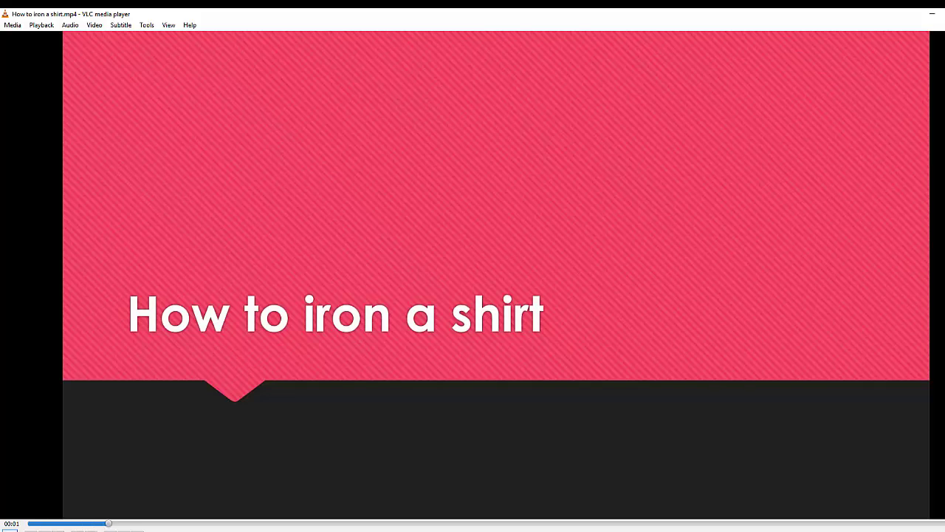